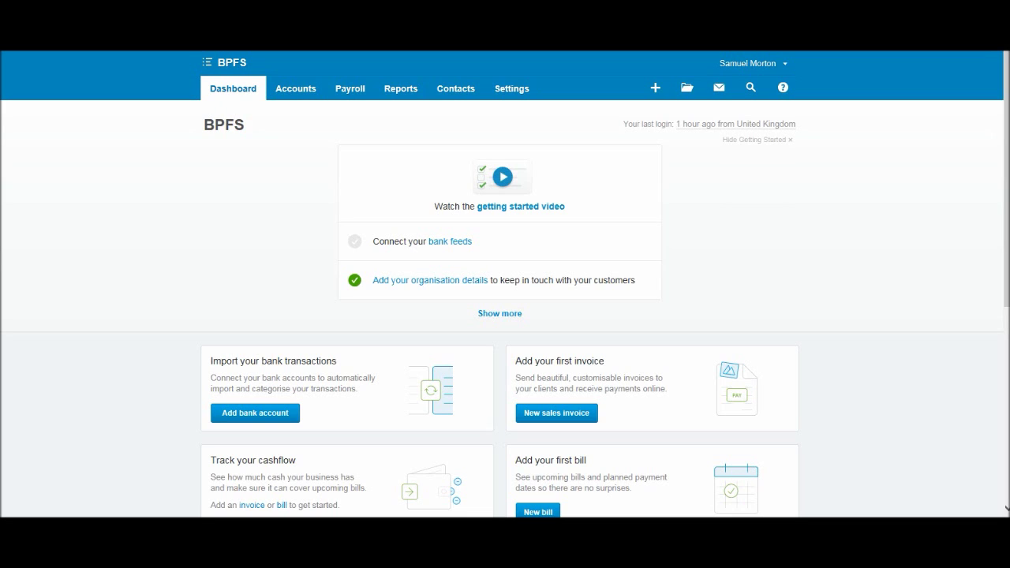
# Open the Accounts menu and bring up the Contacts dropdown on the dashboard.
pyautogui.click(295, 88)
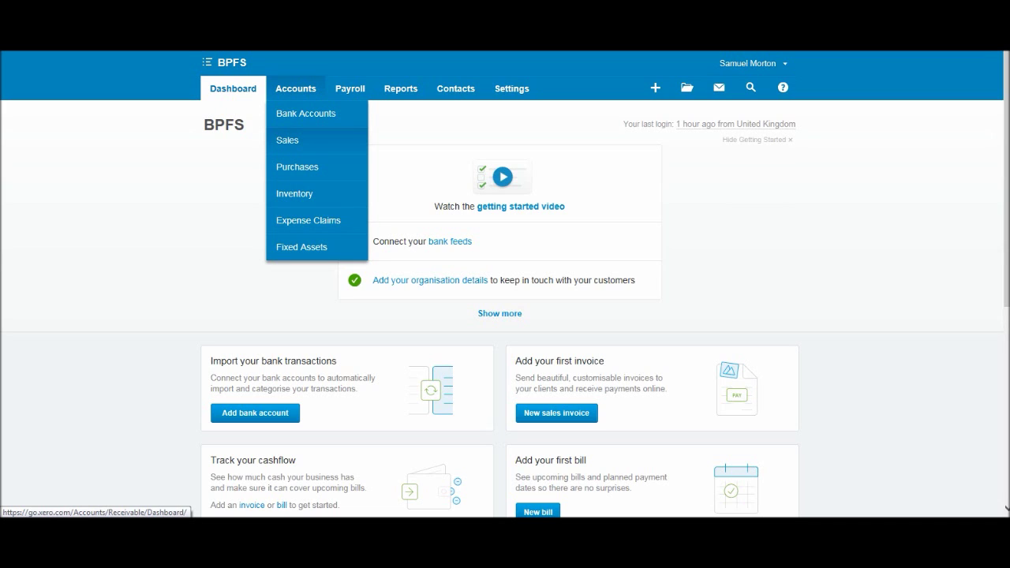
pyautogui.moveTo(456, 88)
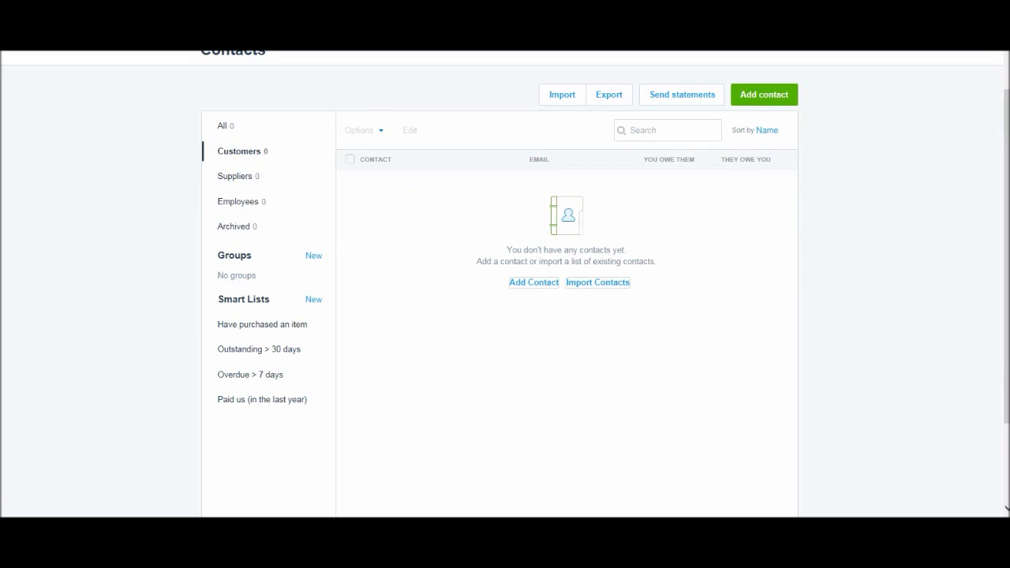
# Scroll the Contacts page down and back up.
pyautogui.scroll(-2, 505, 284)
pyautogui.scroll(3, 505, 285)
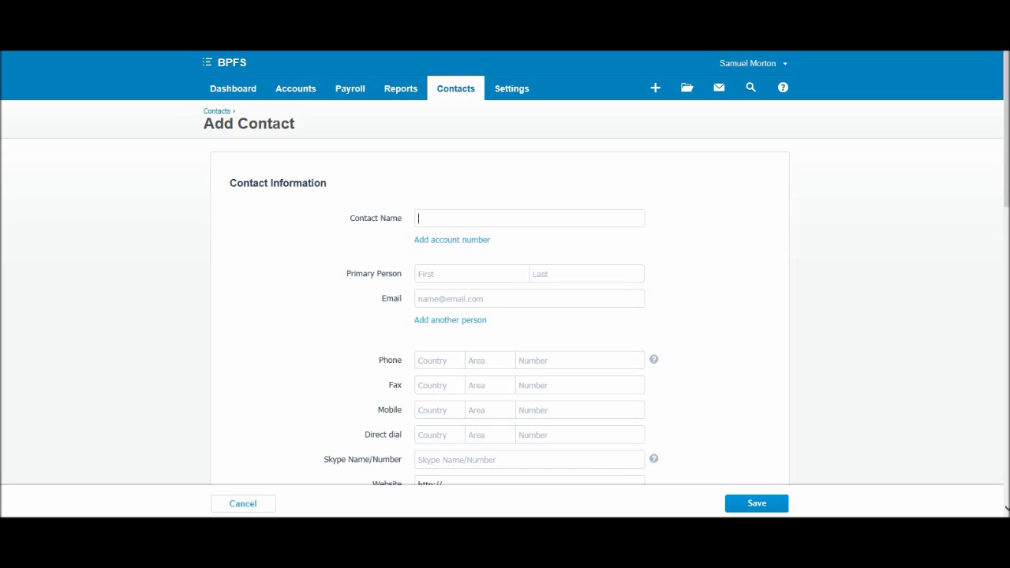
pyautogui.scroll(-10, 505, 269)
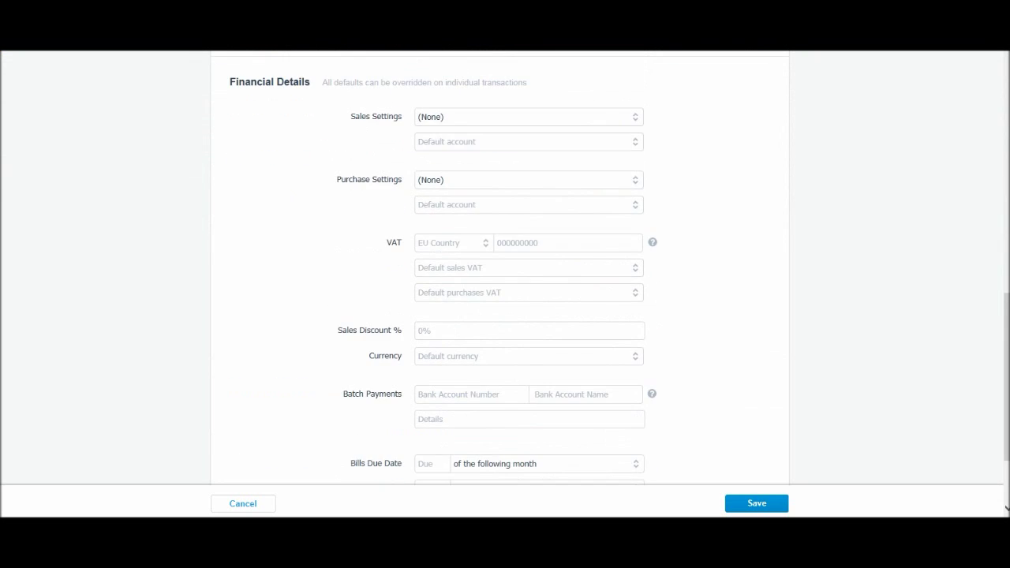
pyautogui.scroll(10, 505, 268)
pyautogui.scroll(-10, 505, 268)
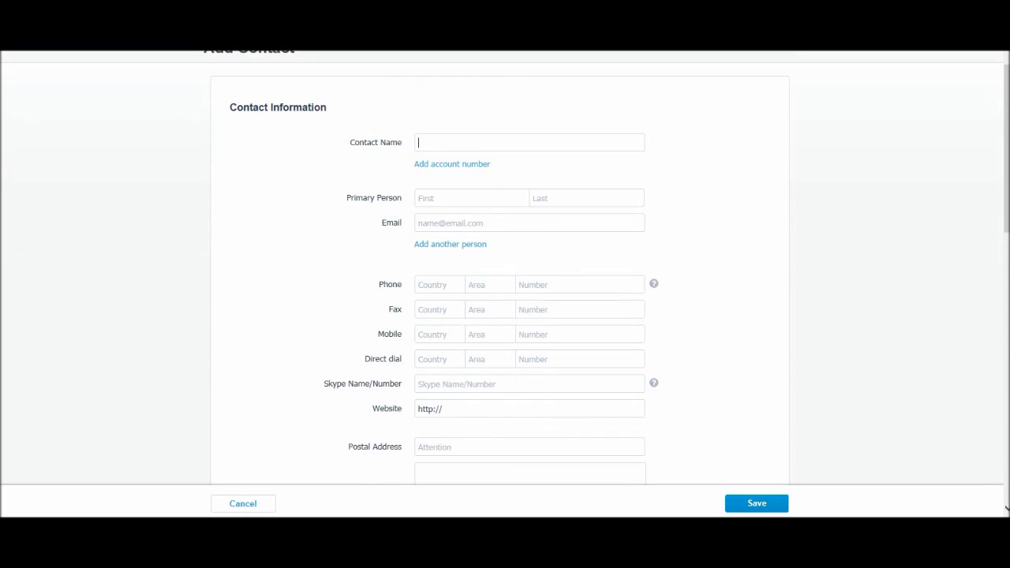
pyautogui.scroll(10, 505, 269)
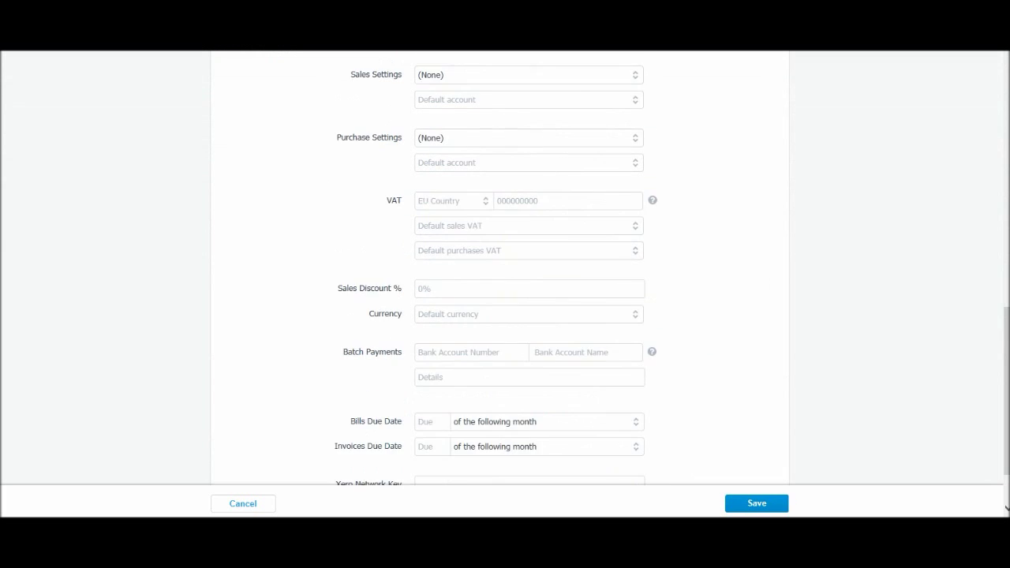
pyautogui.scroll(1, 505, 269)
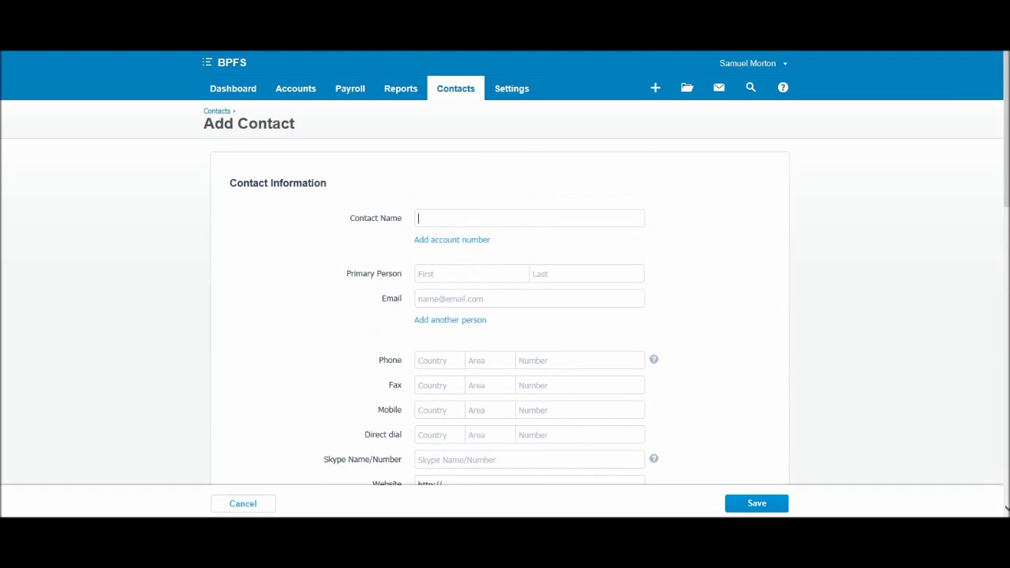
pyautogui.scroll(-2, 505, 268)
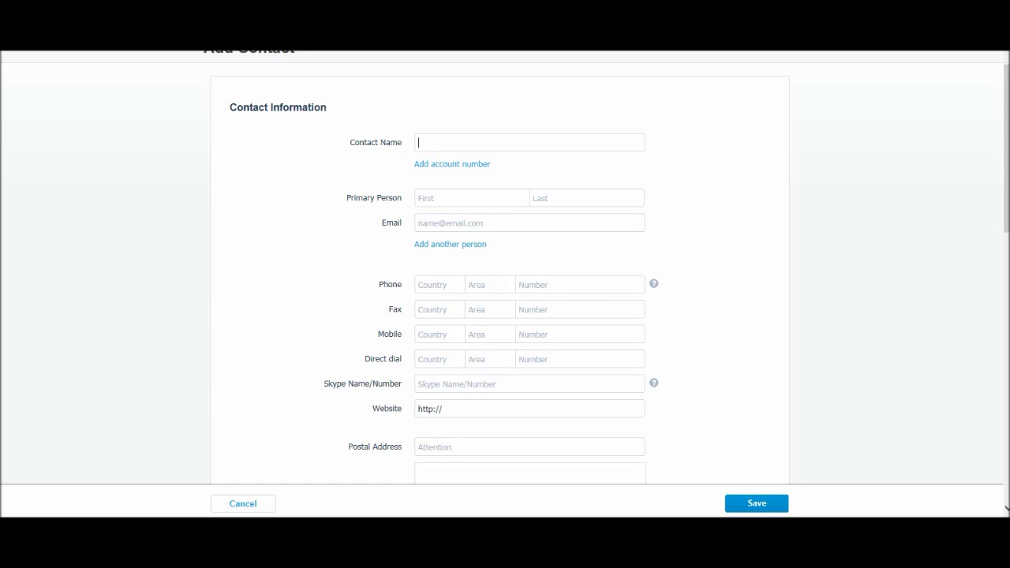
pyautogui.scroll(1, 505, 284)
pyautogui.scroll(-2, 506, 285)
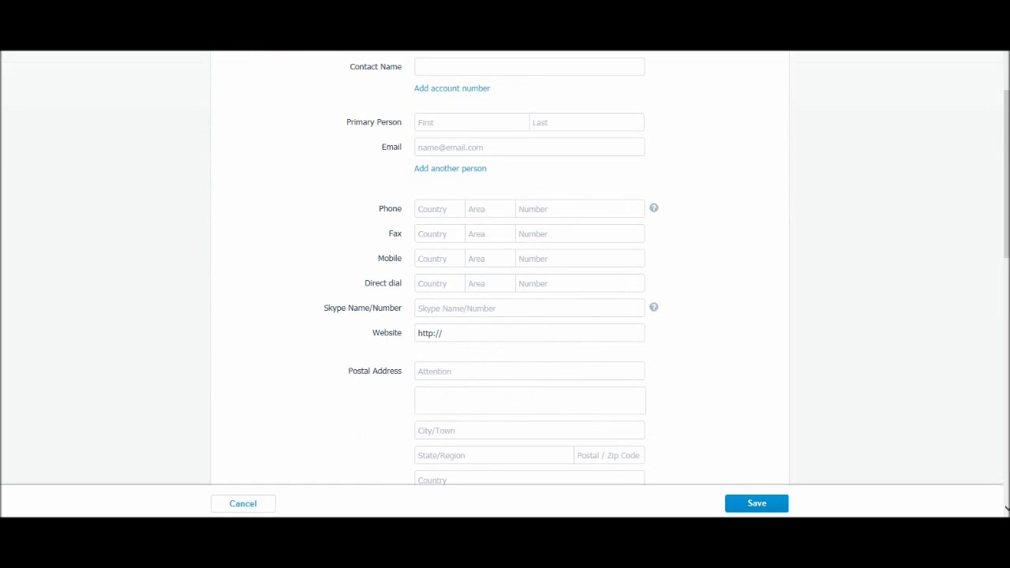
pyautogui.scroll(1, 505, 285)
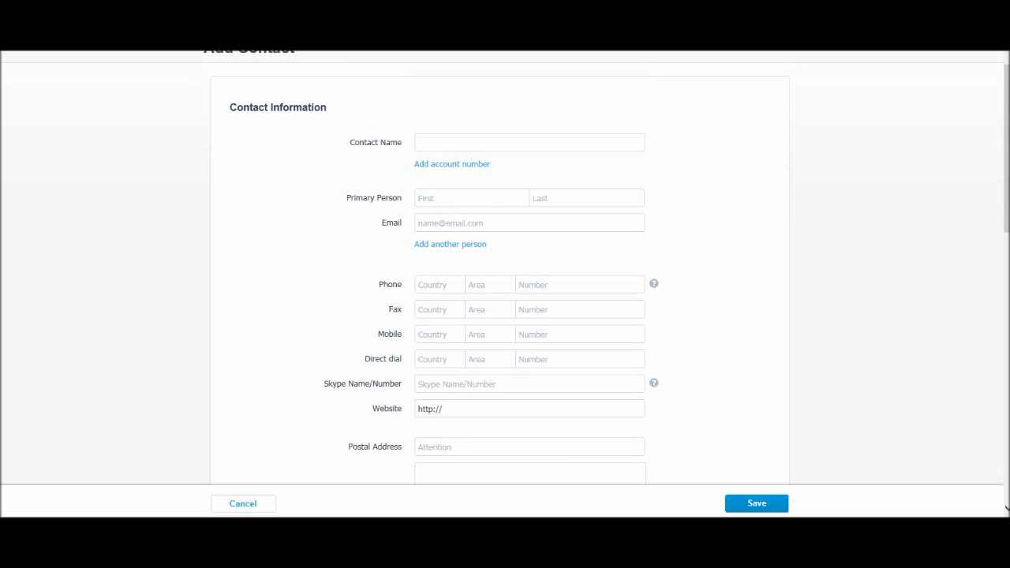
# Name the contact 'Essex Accountants' and add its account number.
pyautogui.write('Essex Accountants')
pyautogui.click(452, 164)
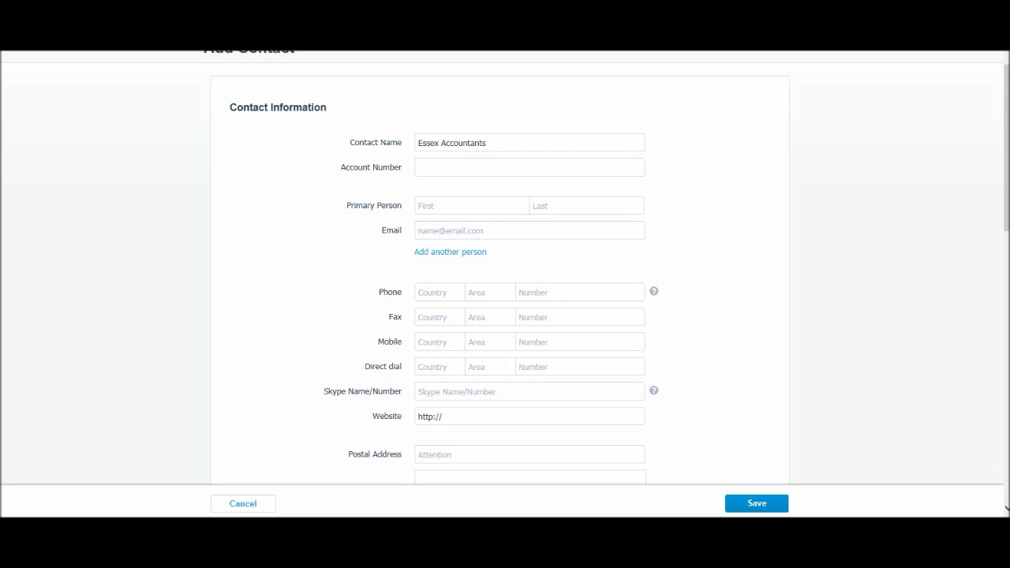
pyautogui.write('101')
# Enter the primary person's first name, last name and e-mail, then add a second-person row.
pyautogui.press('Tab')
pyautogui.click(533, 205)
pyautogui.click(450, 230)
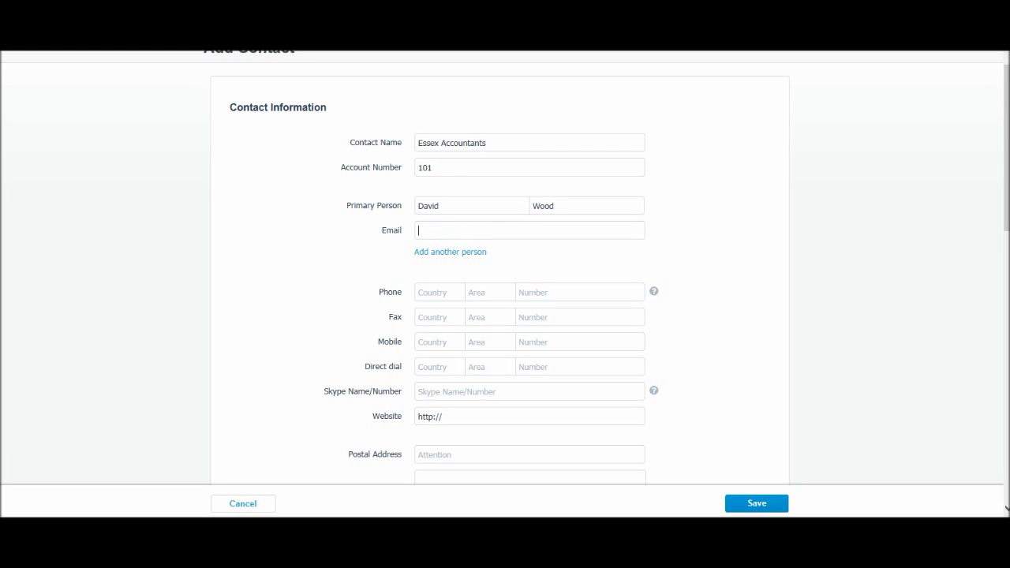
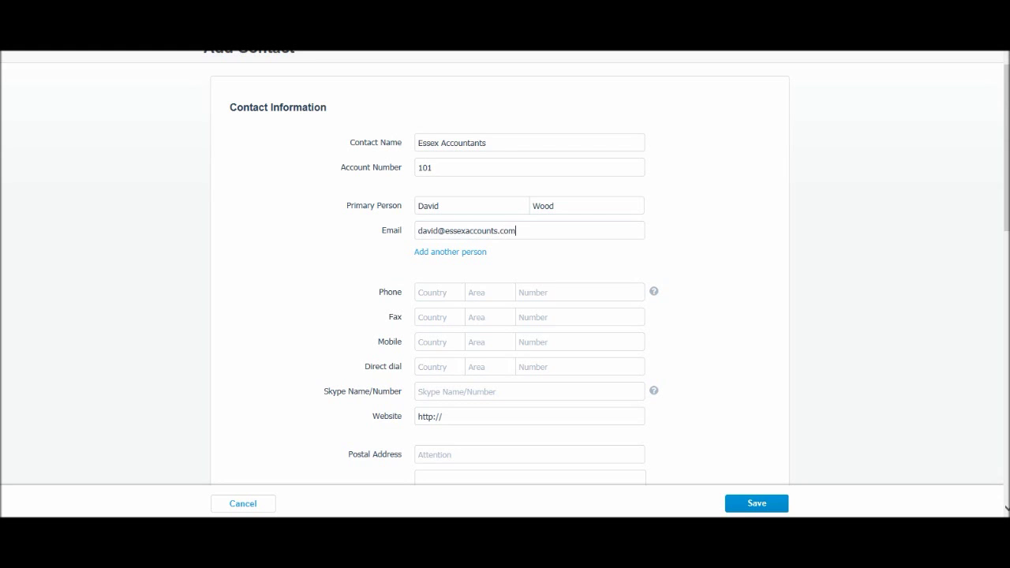
pyautogui.press('Tab')
pyautogui.press('Return')
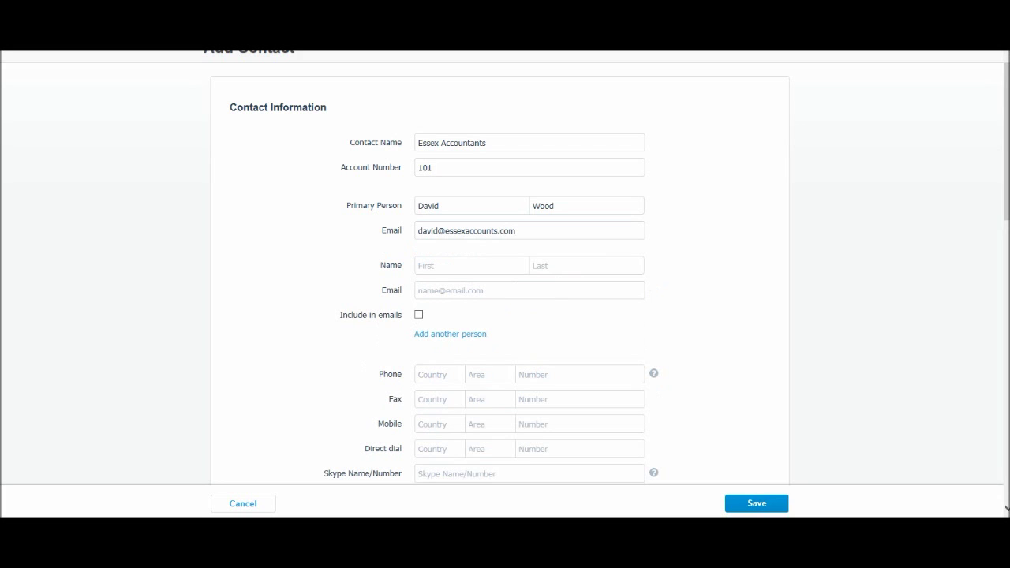
# Enter the contact's phone area code and main phone number.
pyautogui.click(430, 265)
pyautogui.scroll(-3, 505, 285)
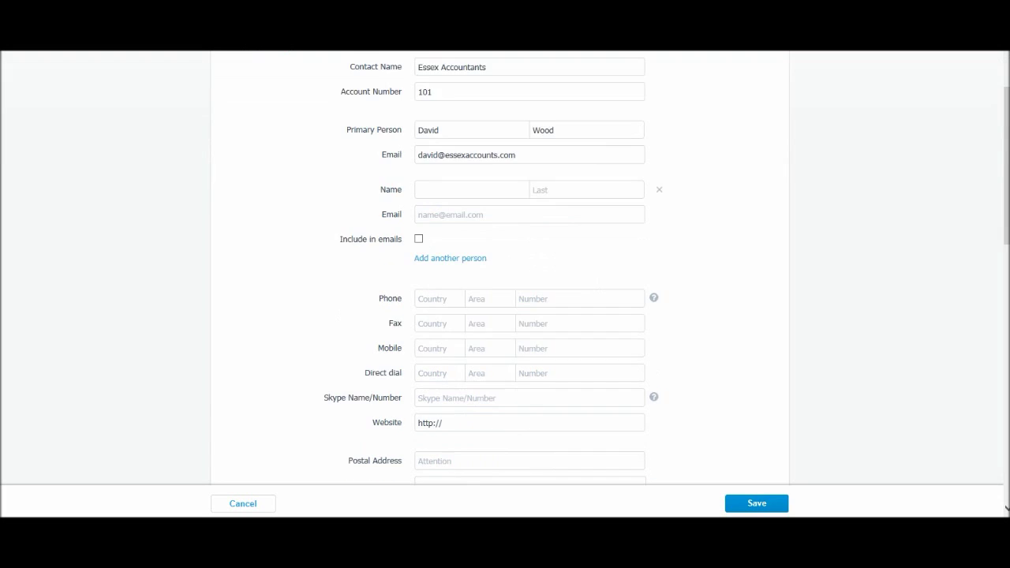
pyautogui.scroll(3, 505, 284)
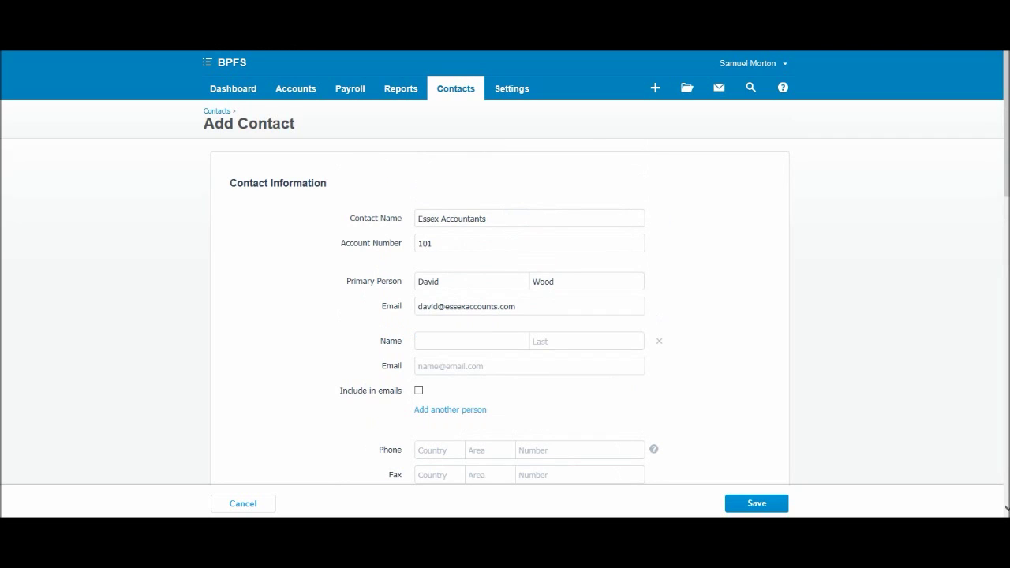
pyautogui.scroll(-3, 505, 284)
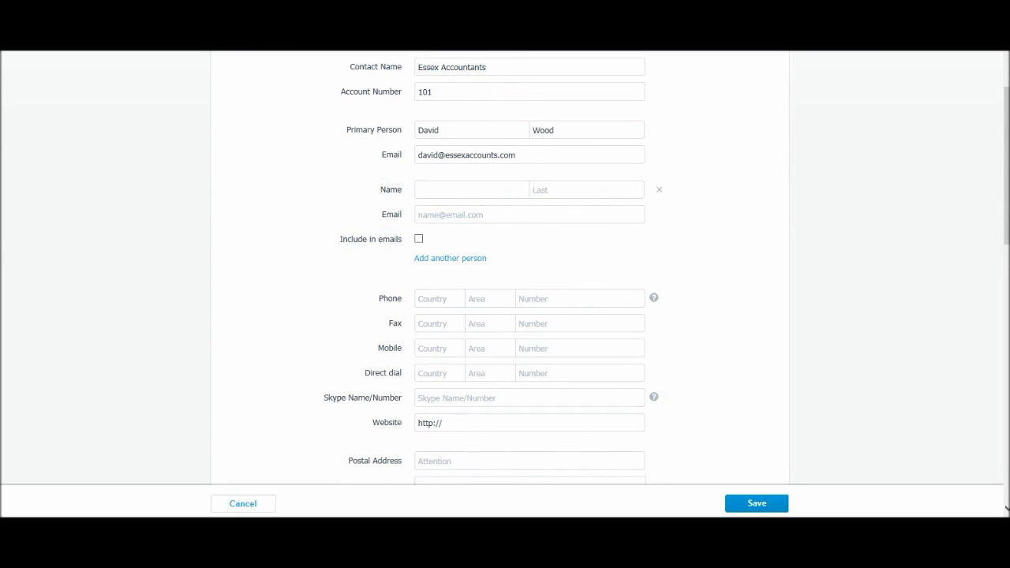
pyautogui.scroll(-1, 505, 284)
pyautogui.click(438, 223)
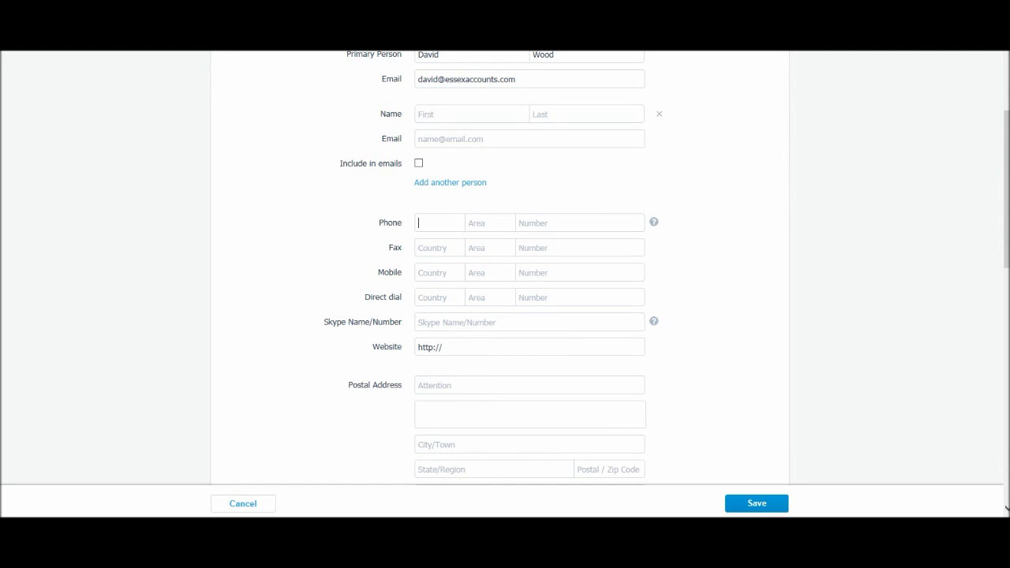
pyautogui.click(490, 223)
pyautogui.click(529, 222)
# Enter the mobile area code and mobile number.
pyautogui.click(489, 248)
pyautogui.click(489, 272)
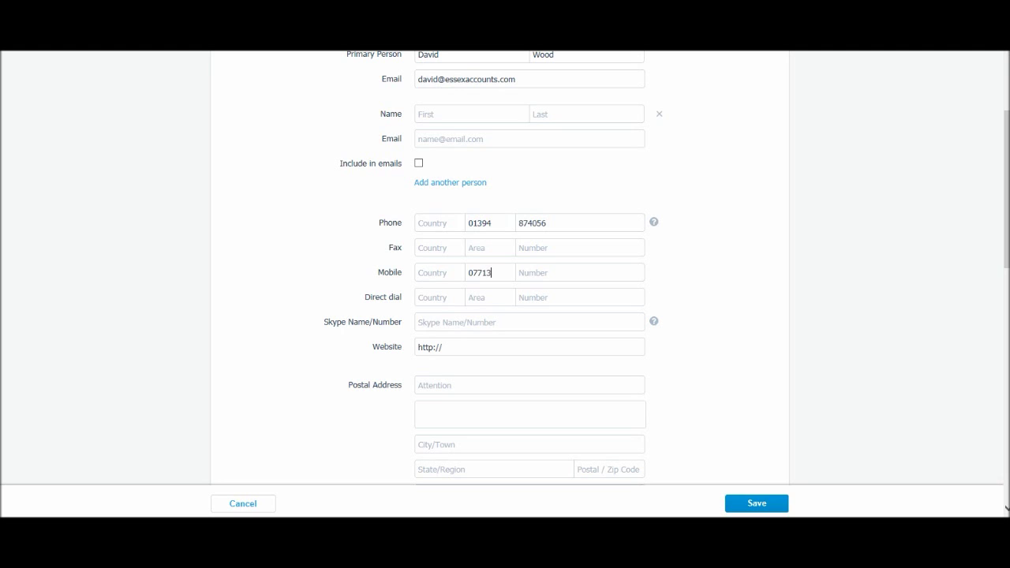
pyautogui.click(536, 272)
pyautogui.scroll(-1, 506, 269)
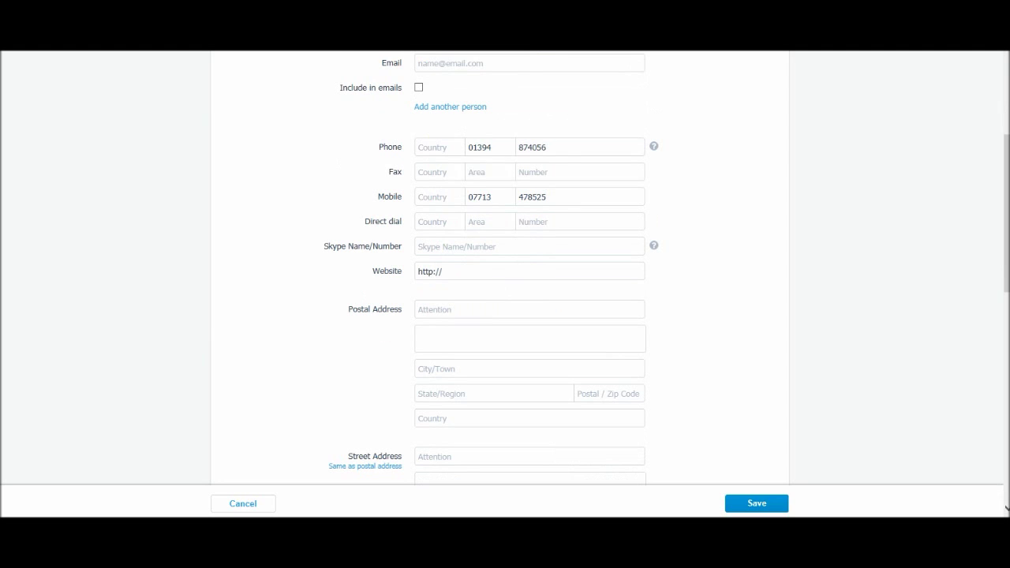
pyautogui.click(419, 246)
pyautogui.click(443, 271)
pyautogui.write('www.essexaccount.com')
pyautogui.click(529, 310)
pyautogui.scroll(-1, 506, 276)
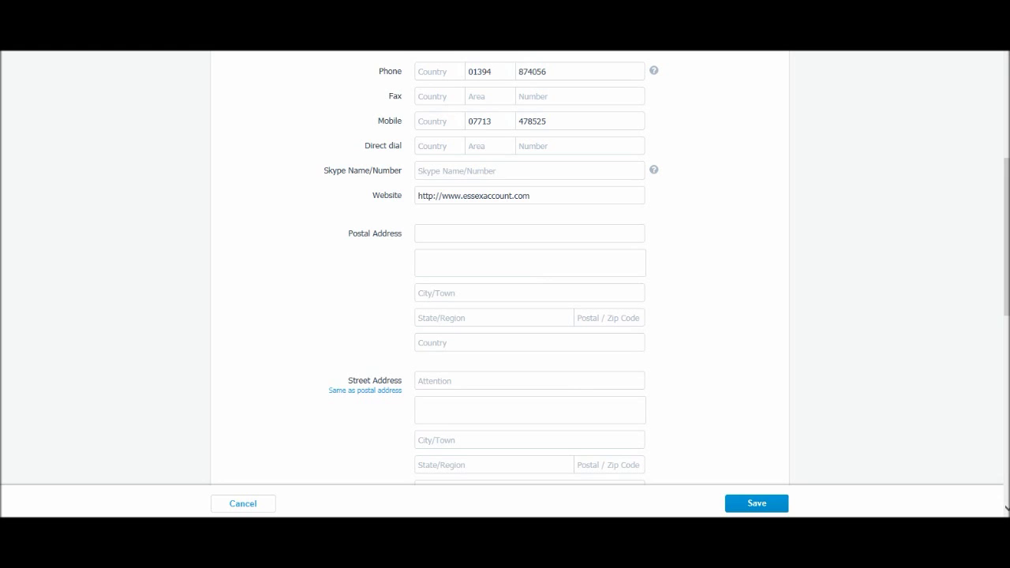
pyautogui.scroll(5, 505, 285)
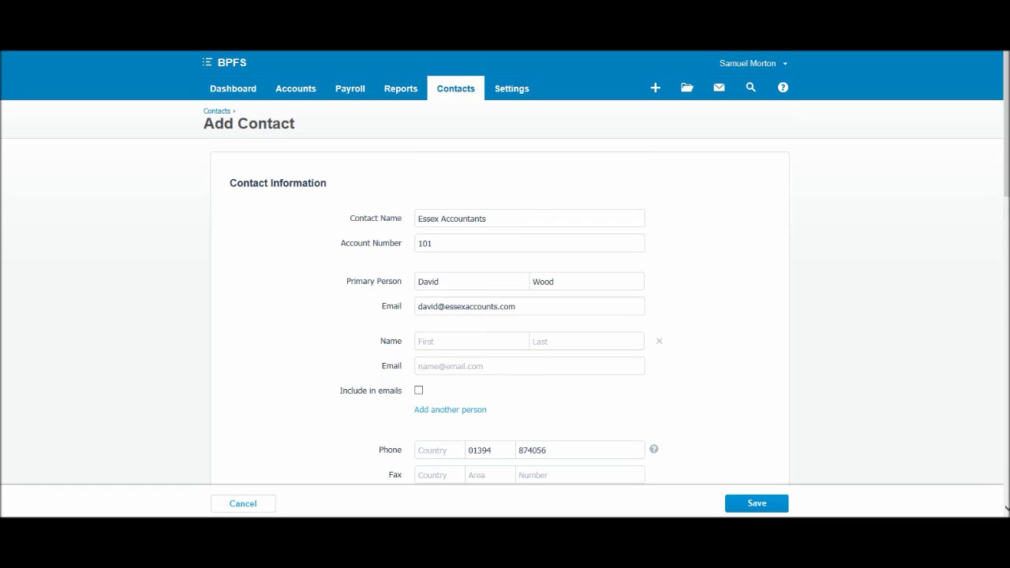
pyautogui.scroll(-6, 505, 284)
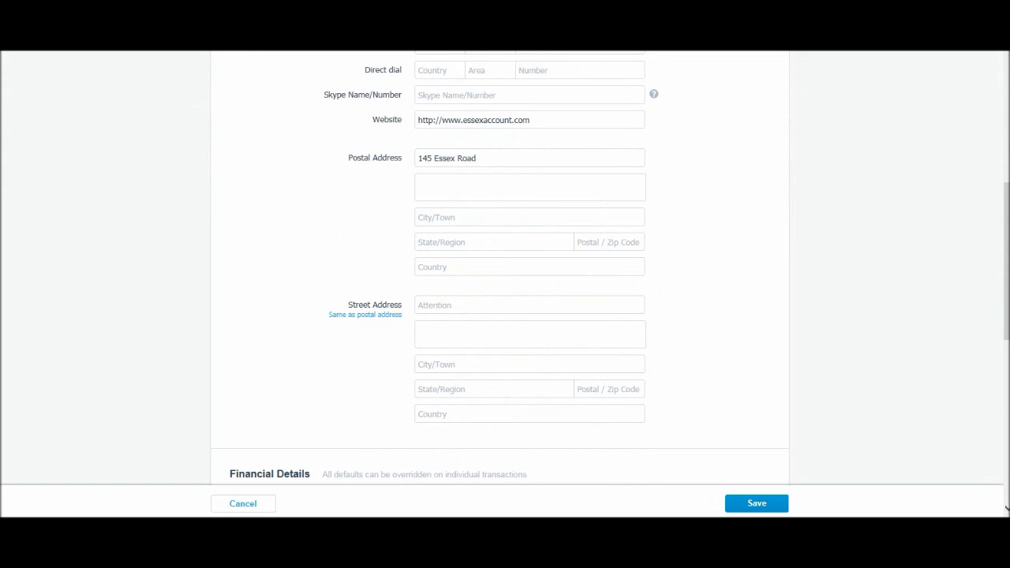
# Clear the mistaken address text, then enter the primary person as attention and the street line.
pyautogui.click(418, 182)
pyautogui.hotkey('shift', 'Tab')
pyautogui.press('BackSpace')
pyautogui.click(418, 183)
pyautogui.click(418, 157)
pyautogui.click(418, 182)
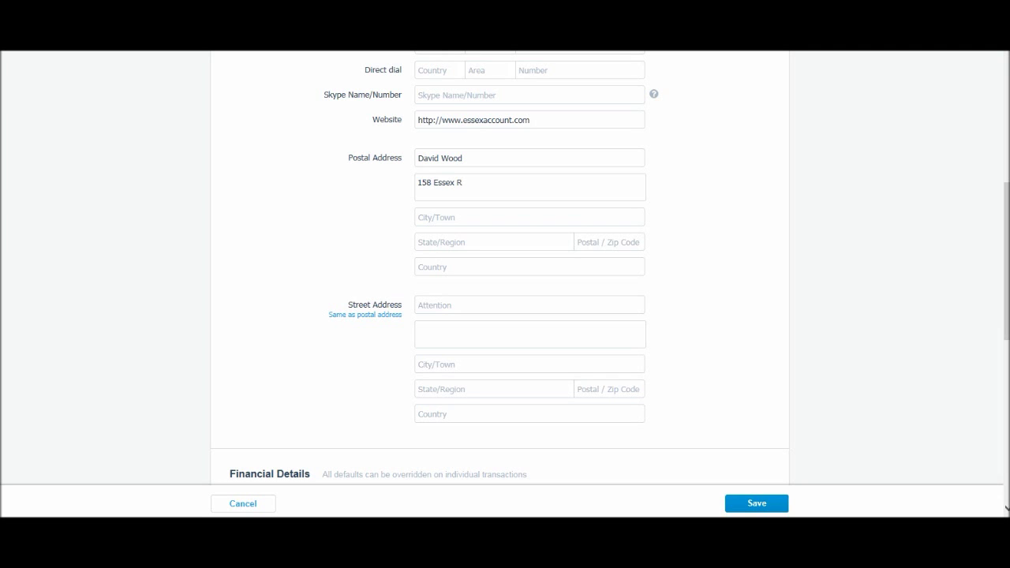
# Fill in the postal city, region Essex, postcode and country UK.
pyautogui.click(529, 218)
pyautogui.write('Ekjhv')
pyautogui.click(494, 243)
pyautogui.write('Essex')
pyautogui.click(608, 243)
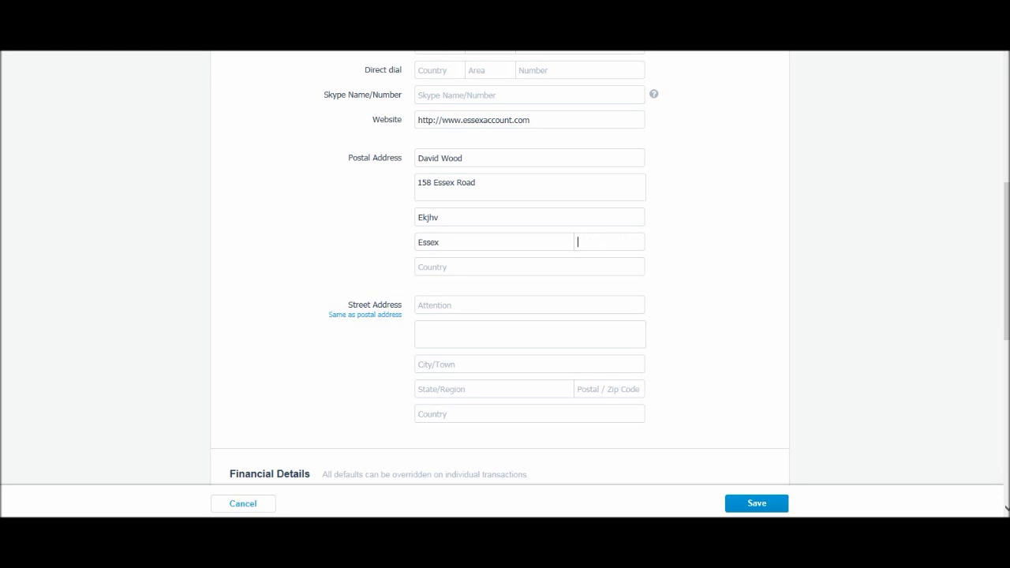
pyautogui.write('ip25 6po')
pyautogui.click(529, 267)
pyautogui.click(441, 242)
pyautogui.click(528, 267)
pyautogui.write('UK')
# Copy the postal address into the street address with 'Same as postal address'.
pyautogui.click(529, 305)
pyautogui.click(530, 334)
pyautogui.click(442, 364)
pyautogui.click(442, 389)
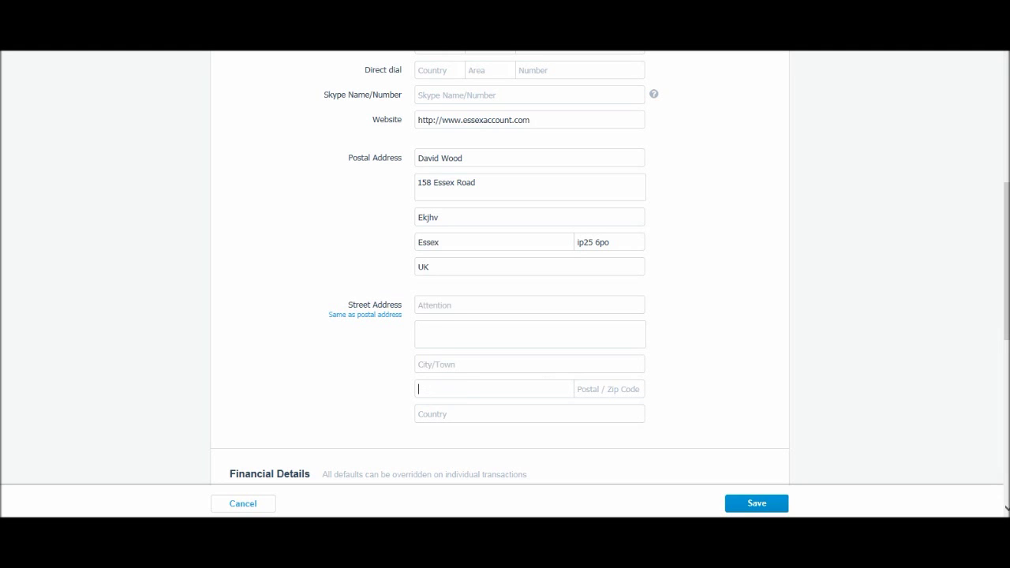
pyautogui.click(442, 414)
pyautogui.click(442, 304)
pyautogui.click(365, 314)
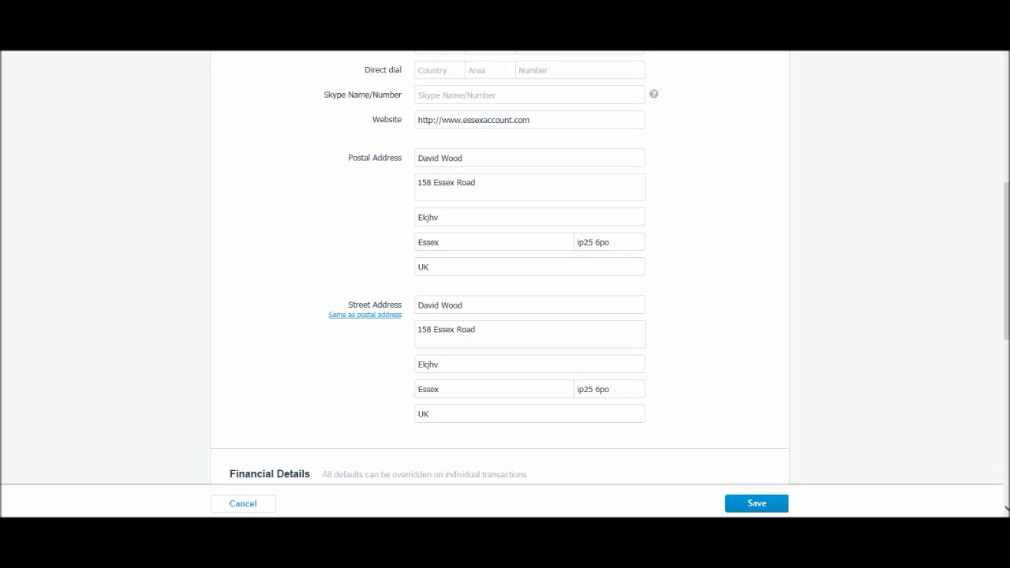
# Set the sales tax setting to Tax exclusive in Financial Details.
pyautogui.scroll(-4, 505, 316)
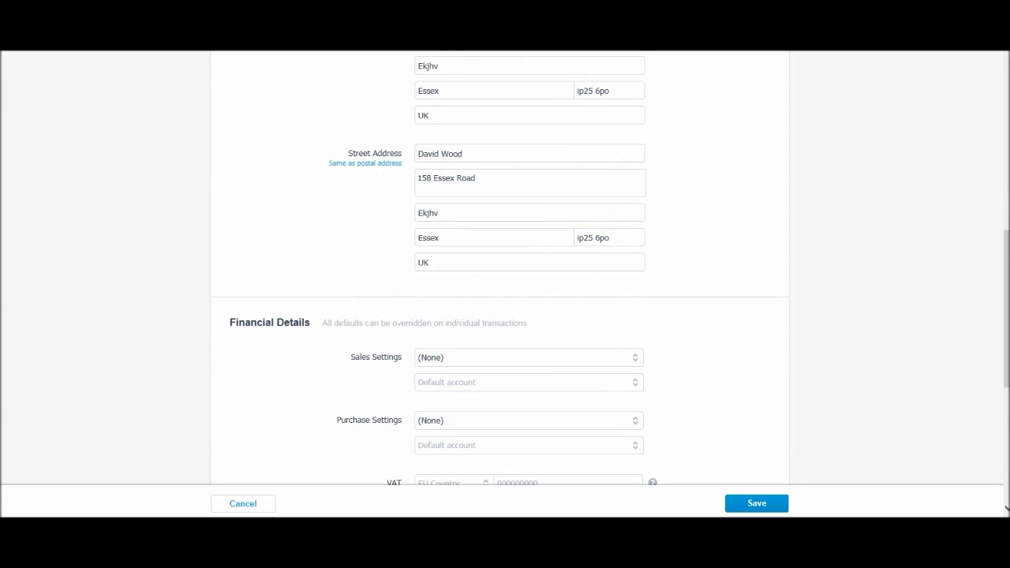
pyautogui.scroll(-1, 506, 316)
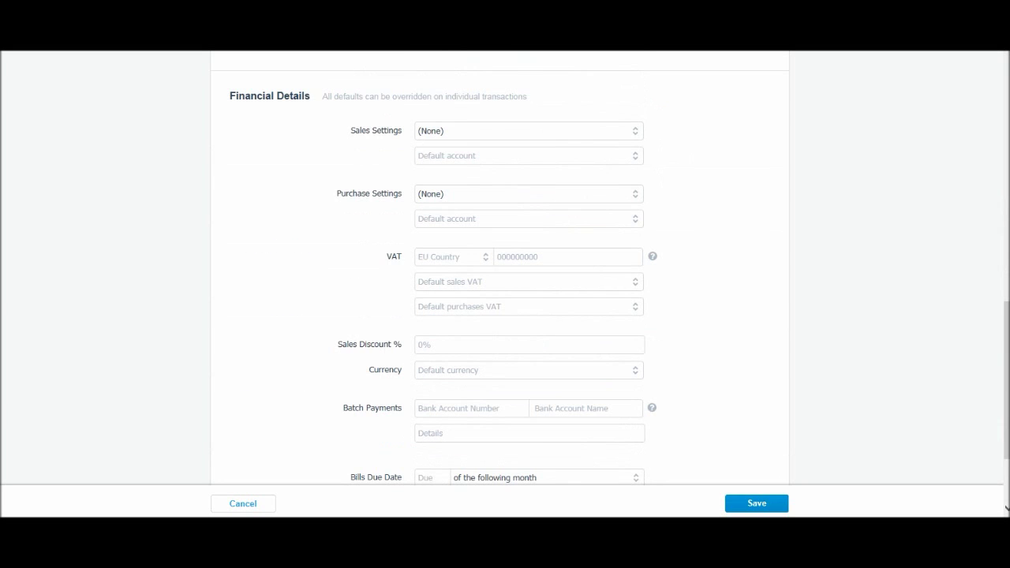
pyautogui.click(419, 131)
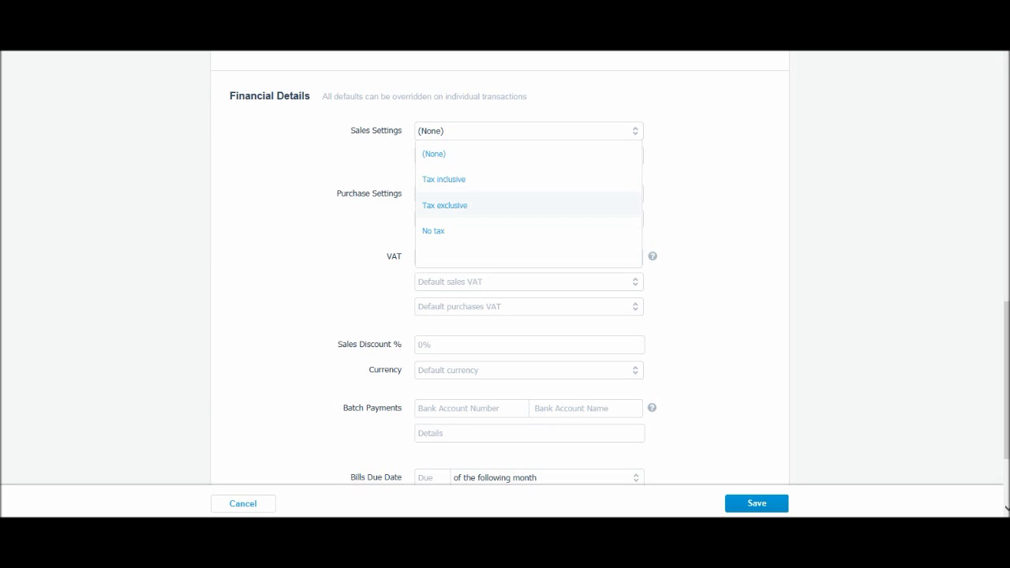
pyautogui.press('Return')
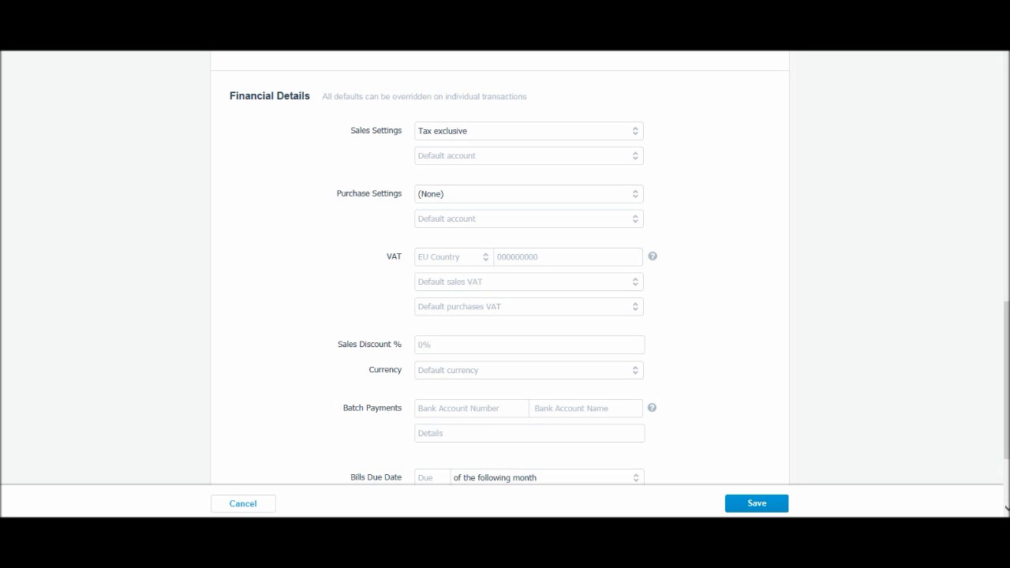
# Choose GBP British Pound as the default currency, passing through the batch payment fields.
pyautogui.scroll(-1, 506, 268)
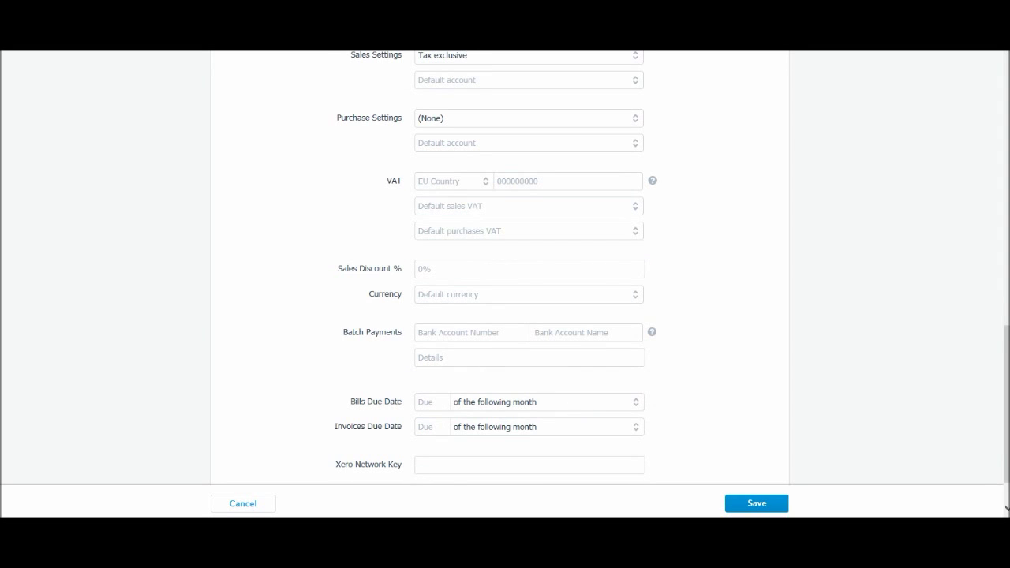
pyautogui.scroll(-1, 505, 269)
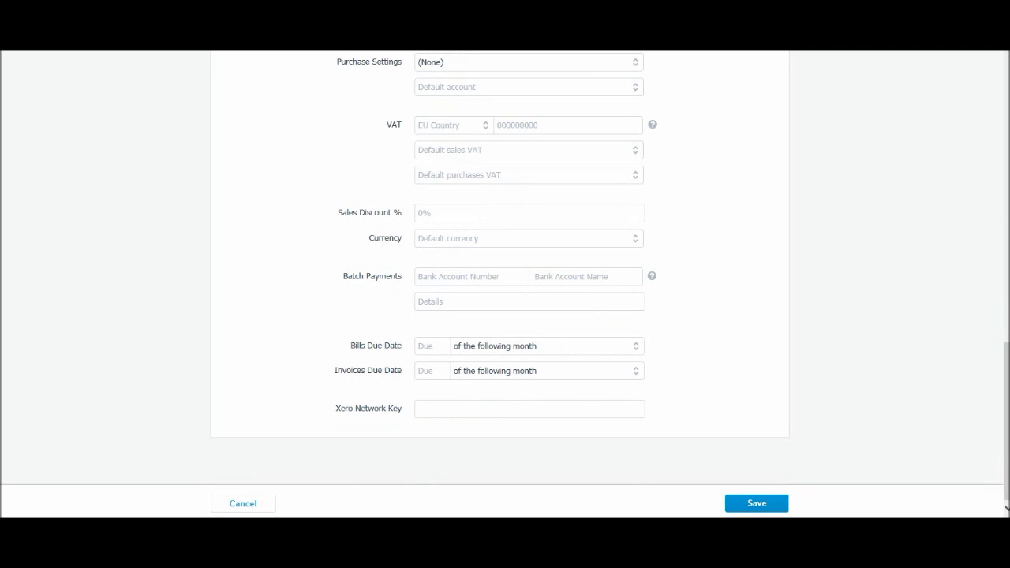
pyautogui.click(529, 213)
pyautogui.click(529, 237)
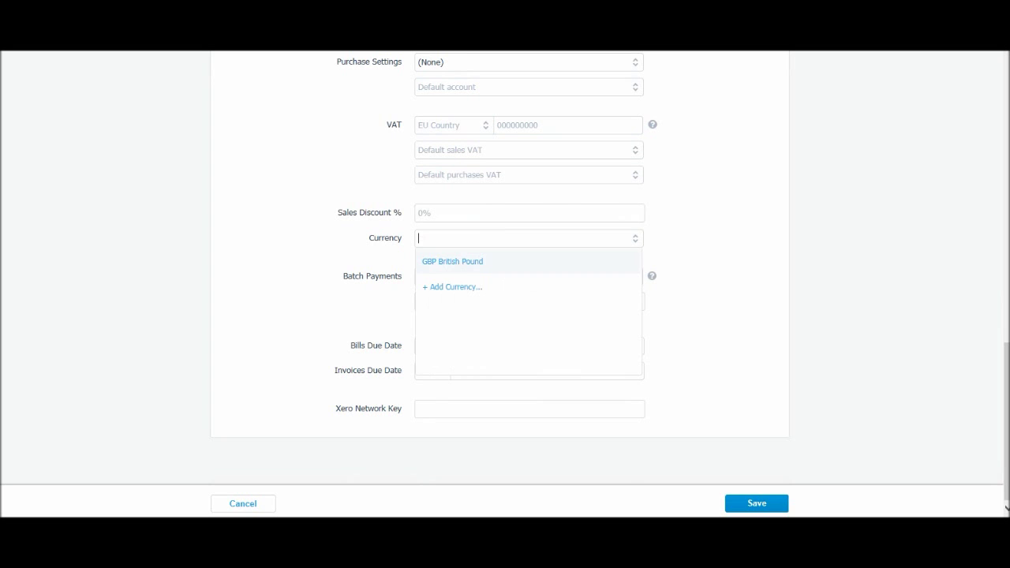
pyautogui.press('Return')
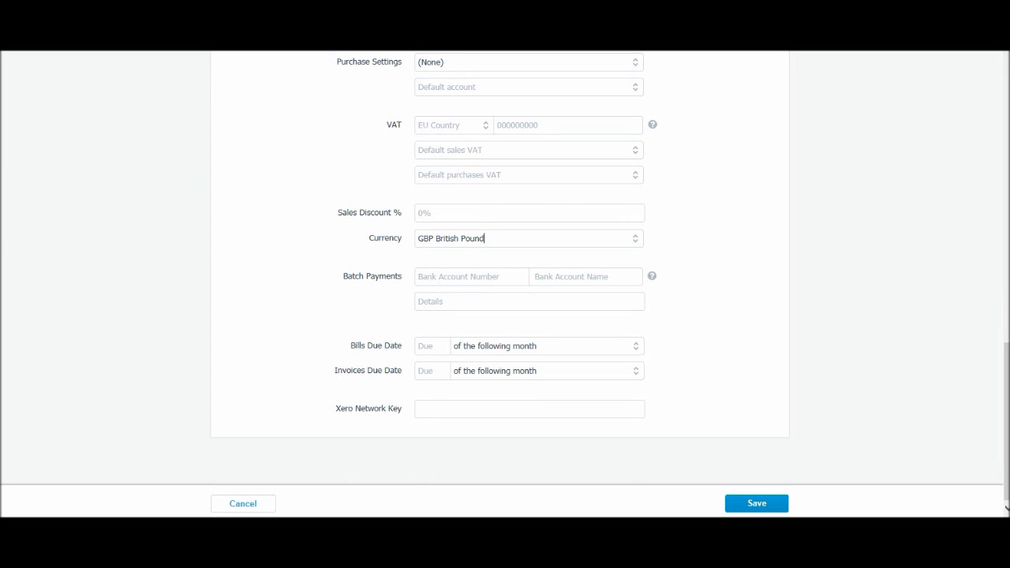
pyautogui.press('Tab')
pyautogui.press('Tab')
pyautogui.press('Tab')
pyautogui.click(471, 277)
pyautogui.click(533, 276)
pyautogui.press('Tab')
pyautogui.click(472, 277)
pyautogui.click(453, 346)
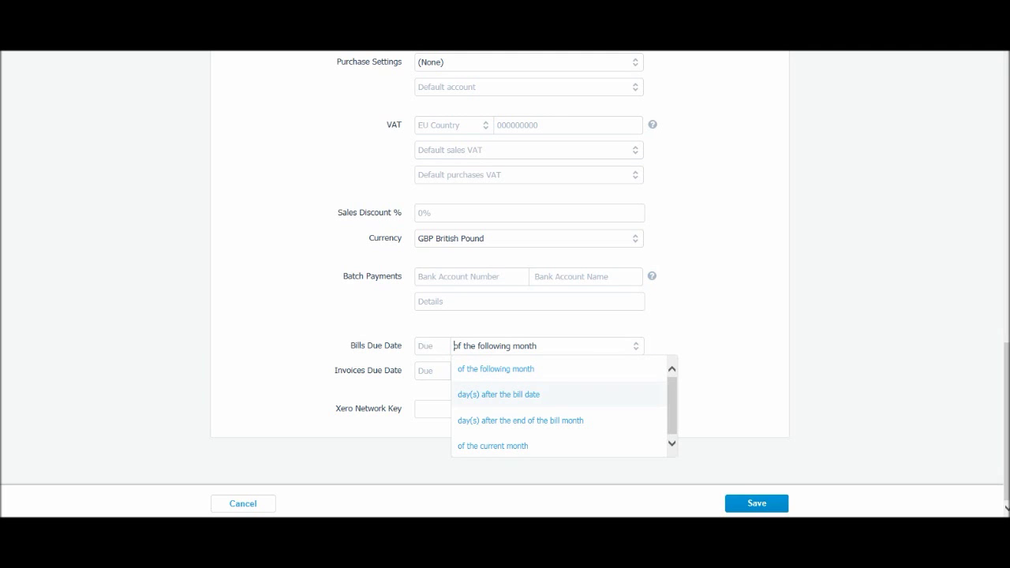
# Make bills due 15 days after bill date and invoices 15 days after invoice date, then save.
pyautogui.click(499, 394)
pyautogui.click(431, 345)
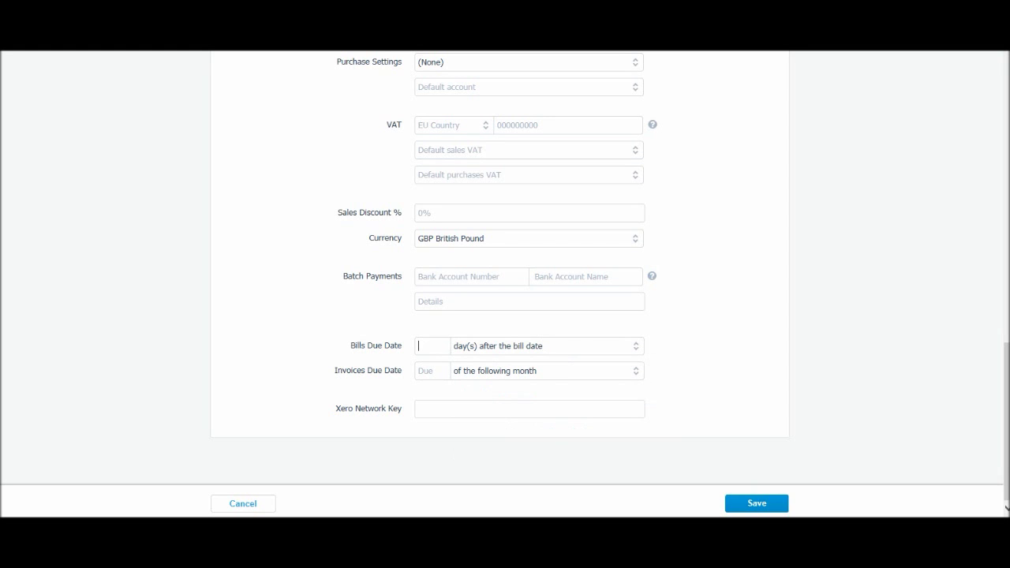
pyautogui.write('15')
pyautogui.press('Tab')
pyautogui.write('15')
pyautogui.press('Tab')
pyautogui.press('Down')
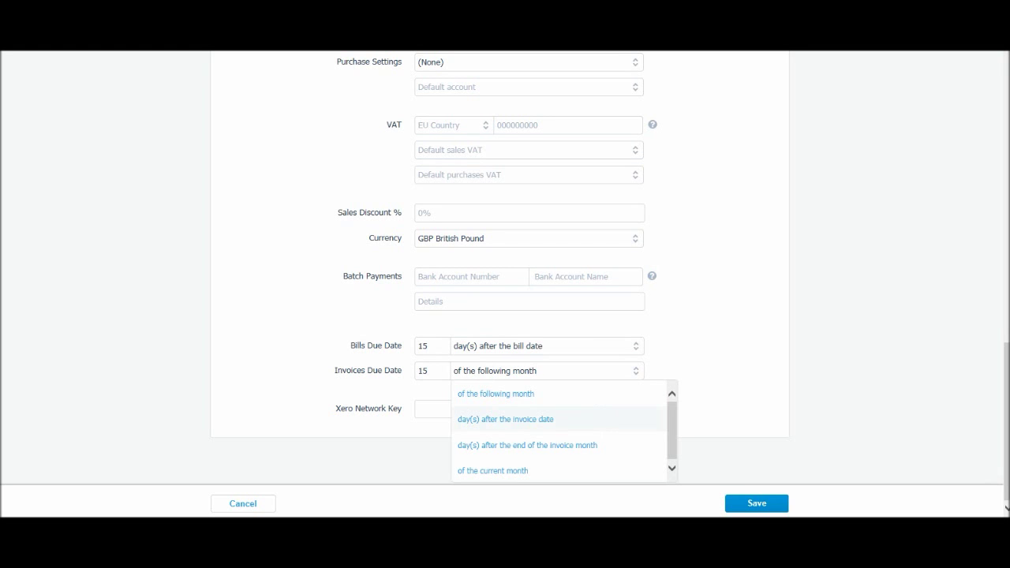
pyautogui.press('Return')
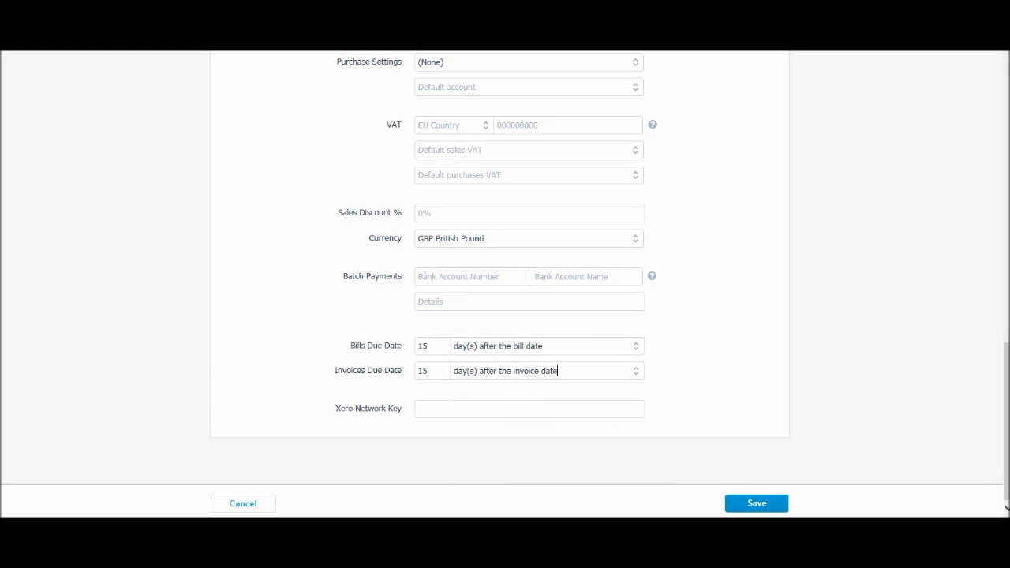
pyautogui.press('Return')
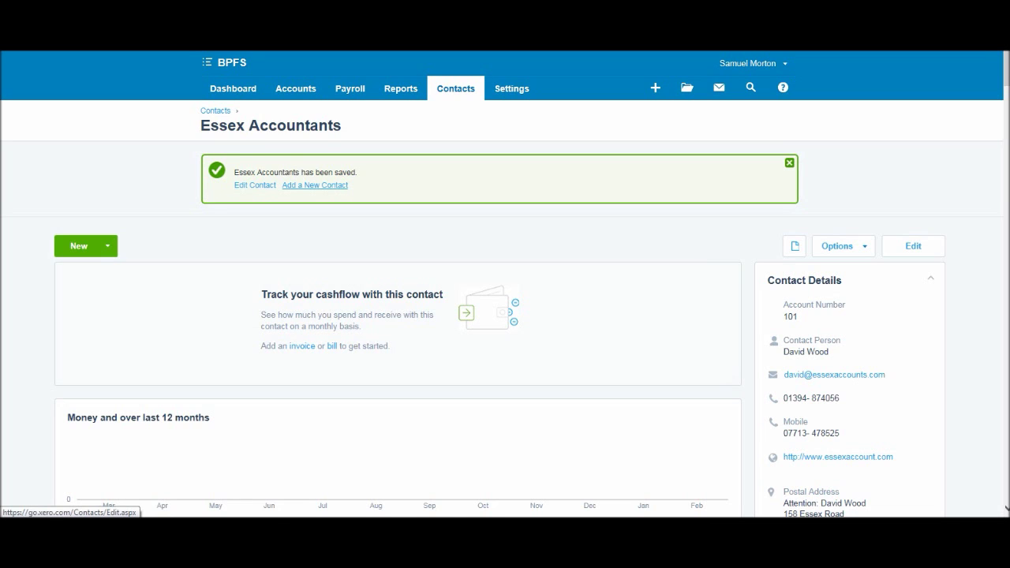
pyautogui.click(456, 88)
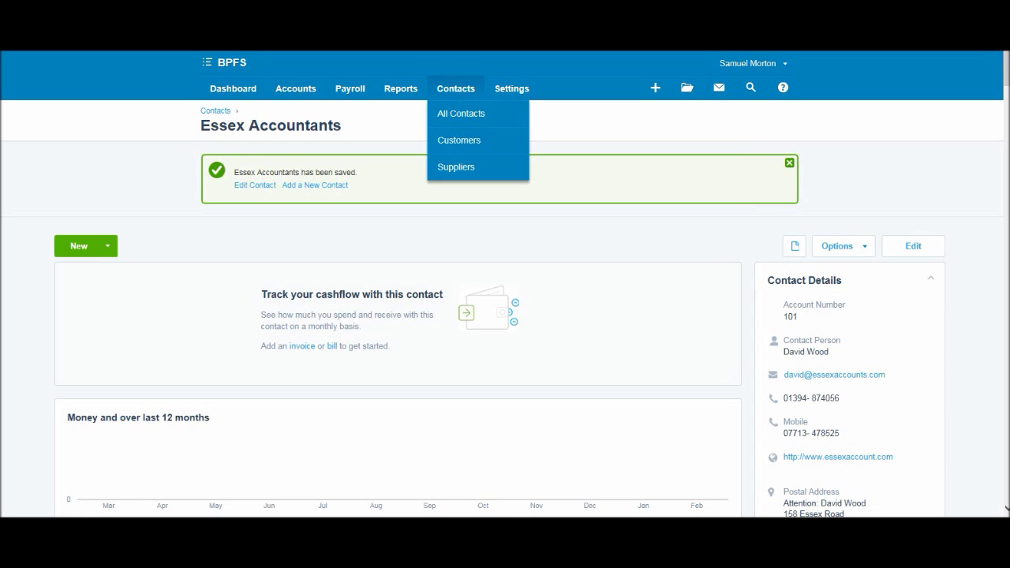
# Open the All Contacts list from the Contacts menu.
pyautogui.click(459, 140)
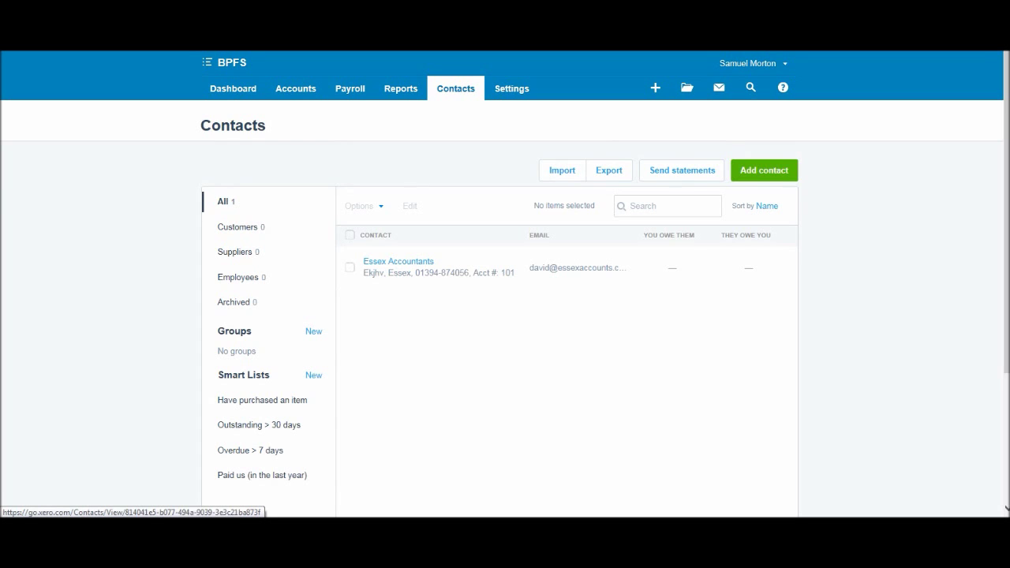
# Tick and then untick the Essex Accountants row checkbox.
pyautogui.click(350, 268)
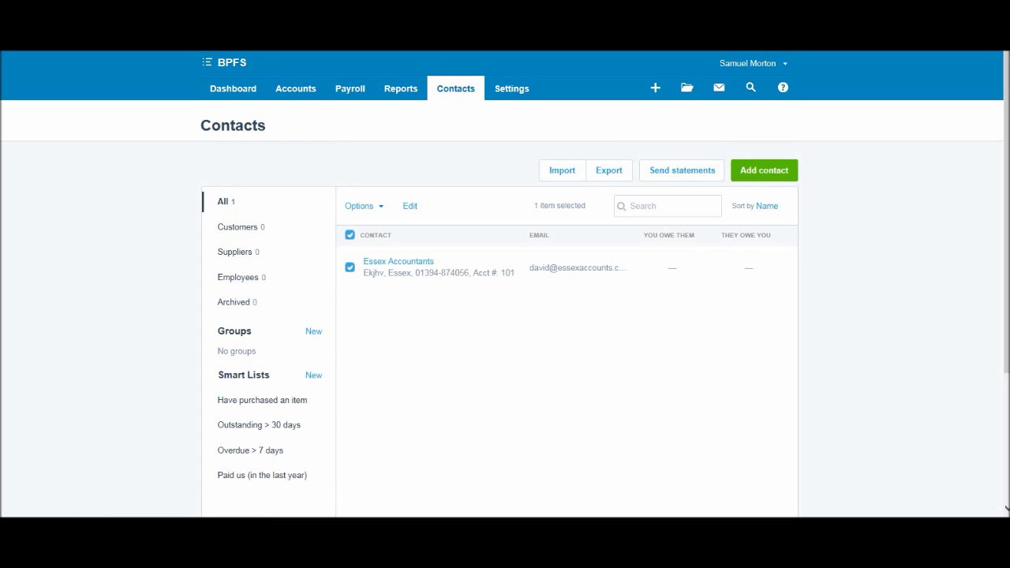
pyautogui.click(349, 268)
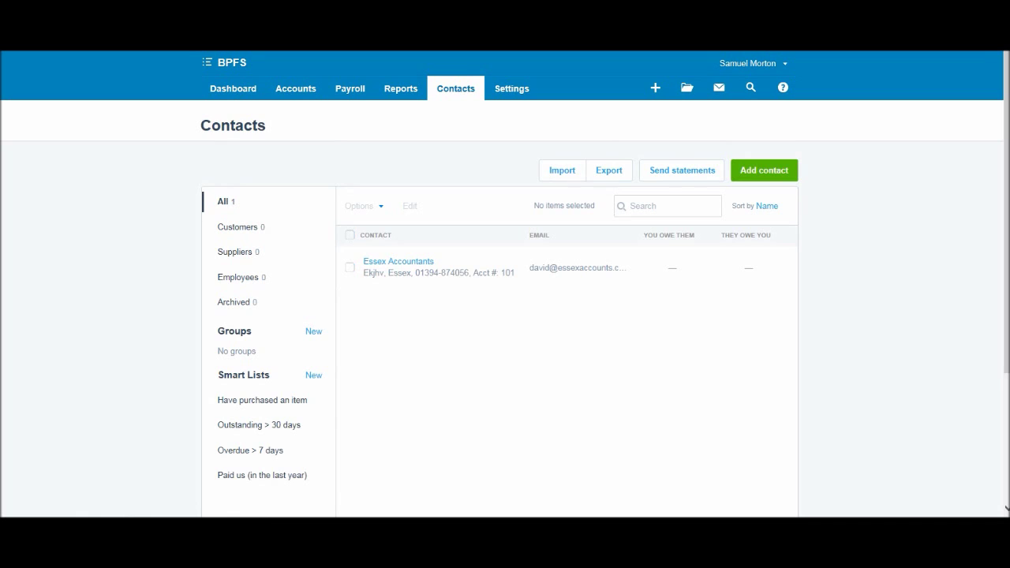